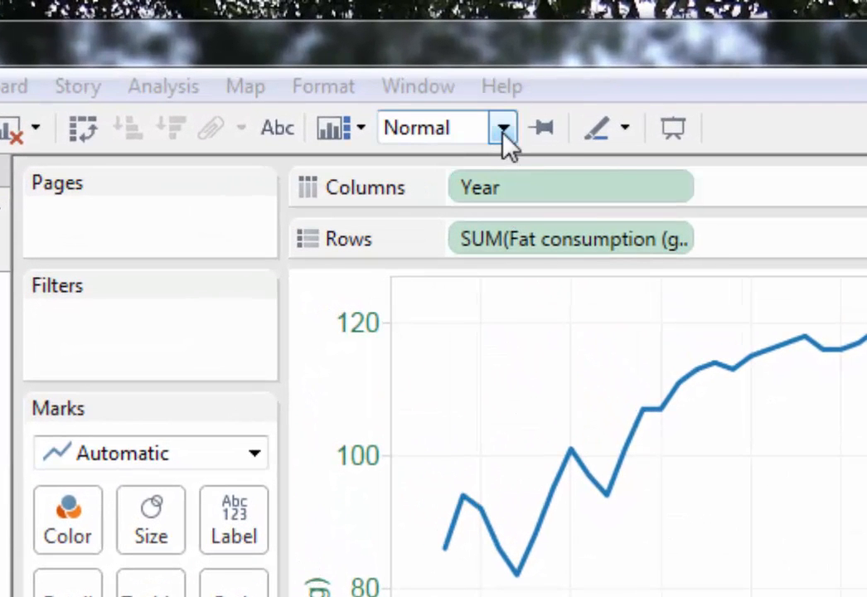
# Set the chart's fit to Entire View.
pyautogui.click(503, 128)
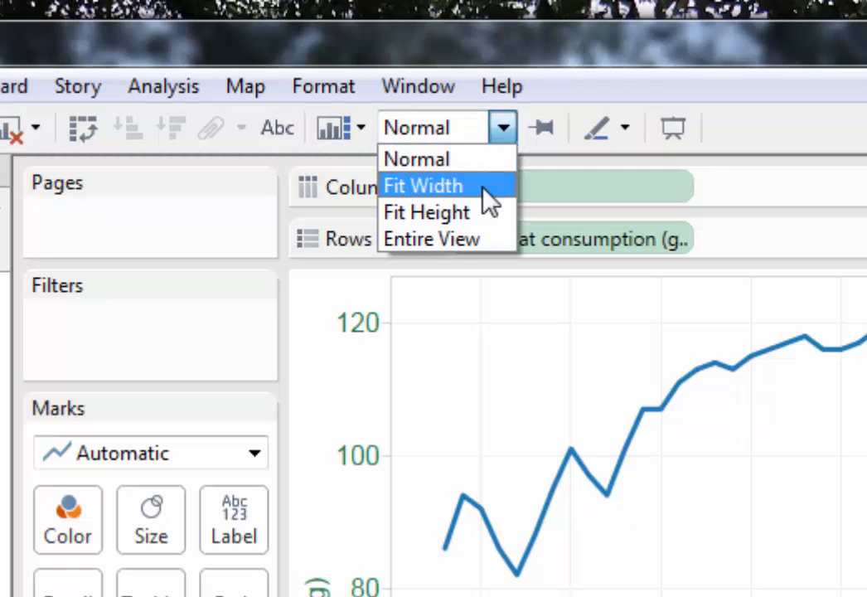
pyautogui.click(464, 239)
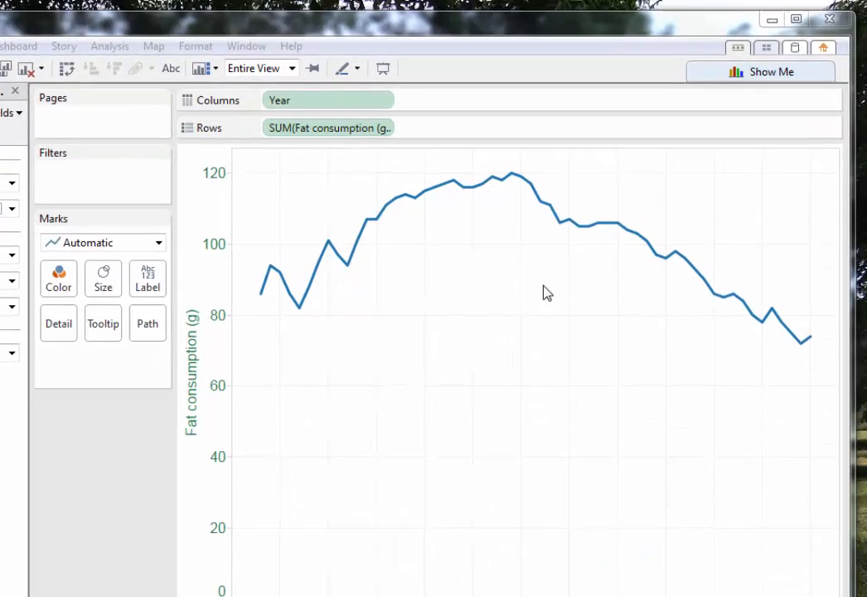
# Convert the Year field on Columns to Discrete and return it to Continuous.
pyautogui.click(384, 102)
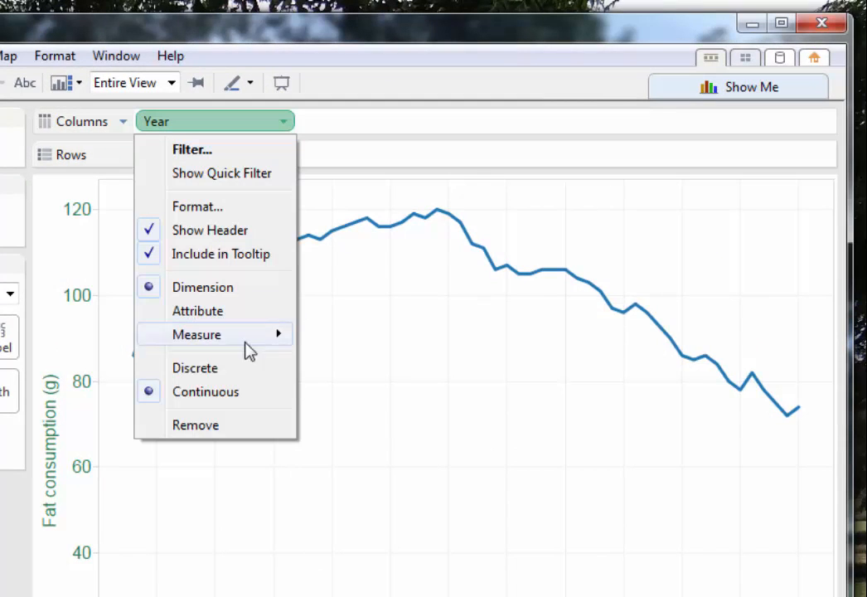
pyautogui.click(199, 368)
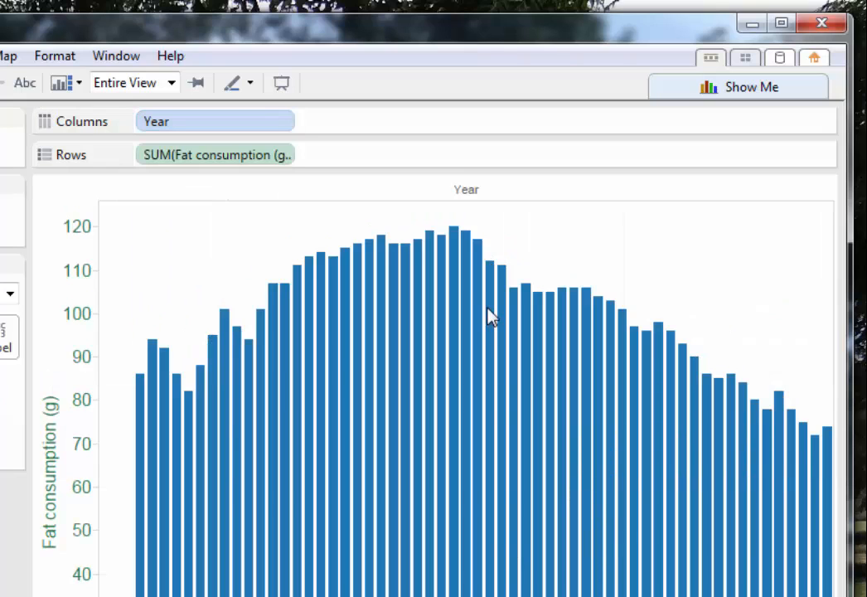
pyautogui.moveTo(459, 242)
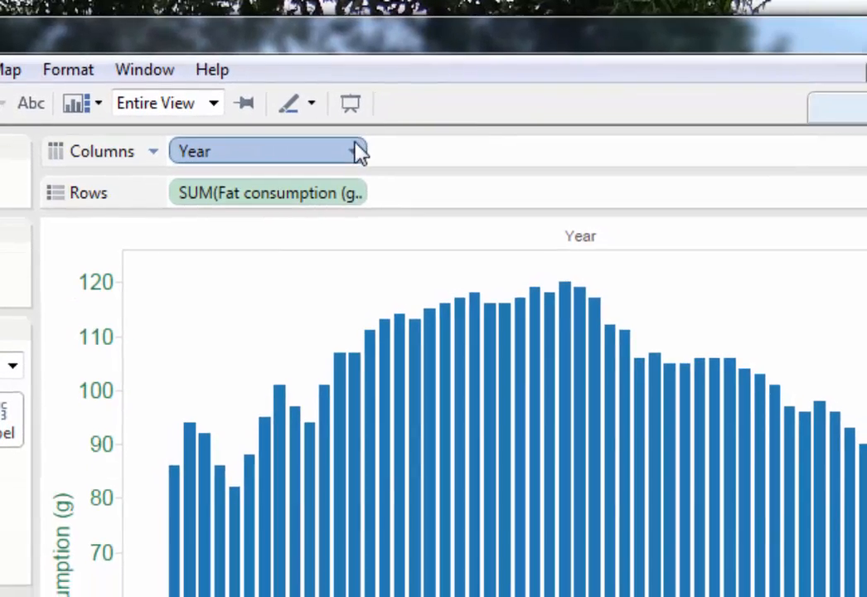
pyautogui.click(355, 151)
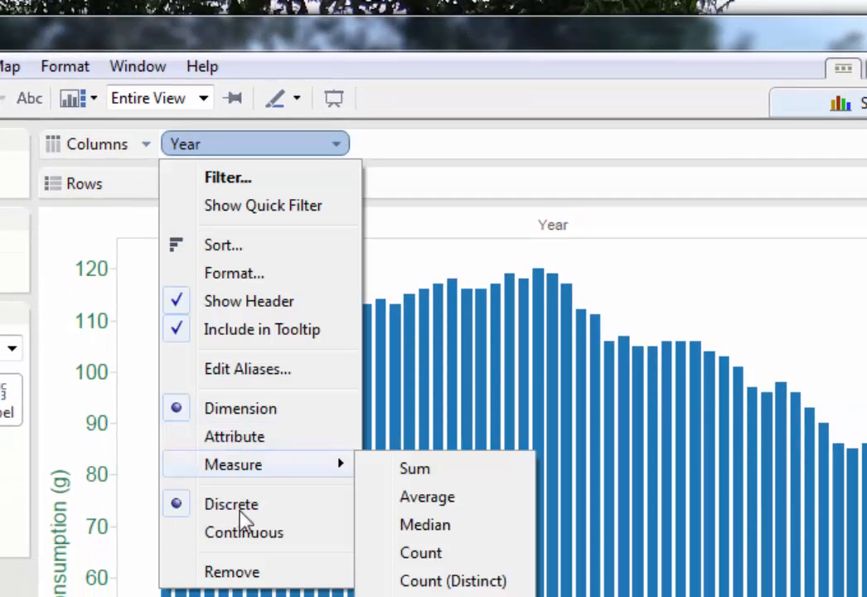
pyautogui.click(240, 535)
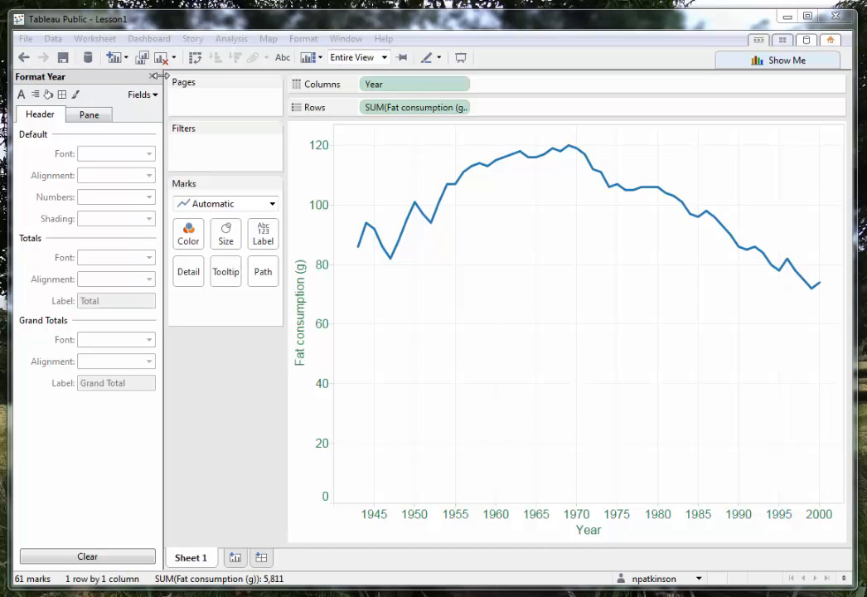
# Close the Year formatting, add Energy (kcal) to Rows after Fat consumption, and plot it as a dual axis.
pyautogui.click(152, 77)
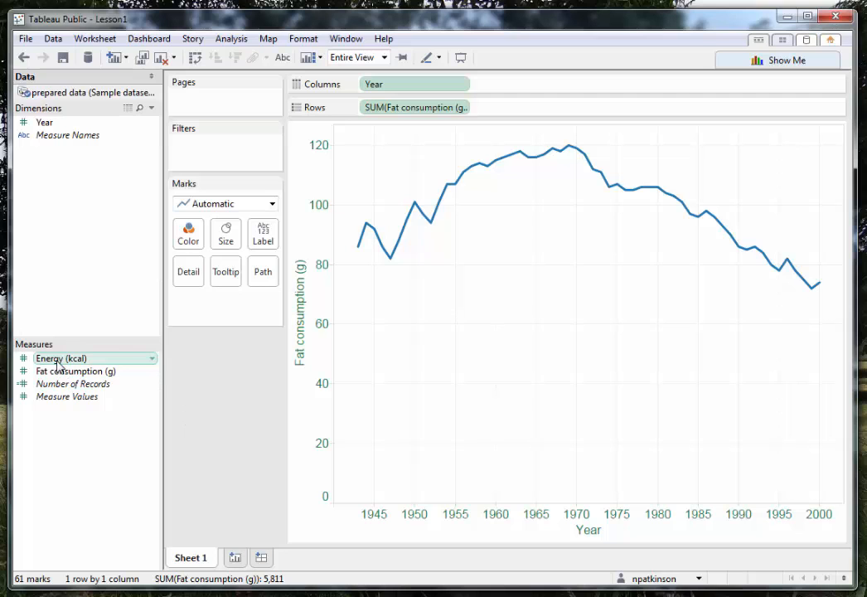
pyautogui.moveTo(58, 362); pyautogui.dragTo(524, 112)
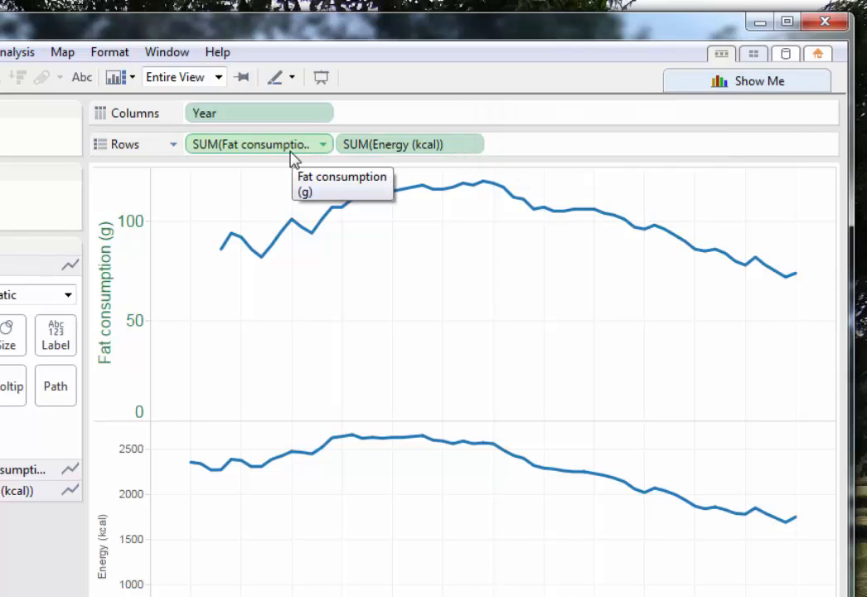
pyautogui.click(475, 147)
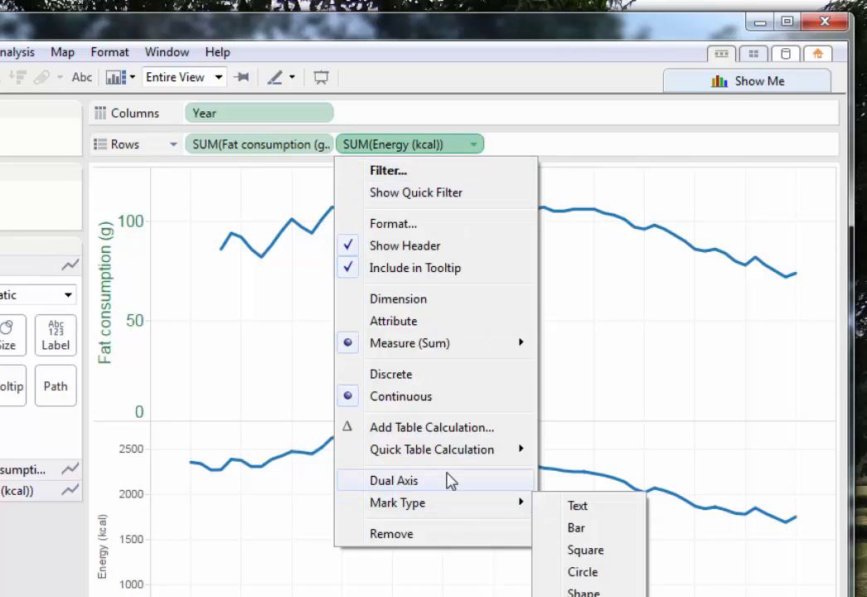
pyautogui.click(450, 481)
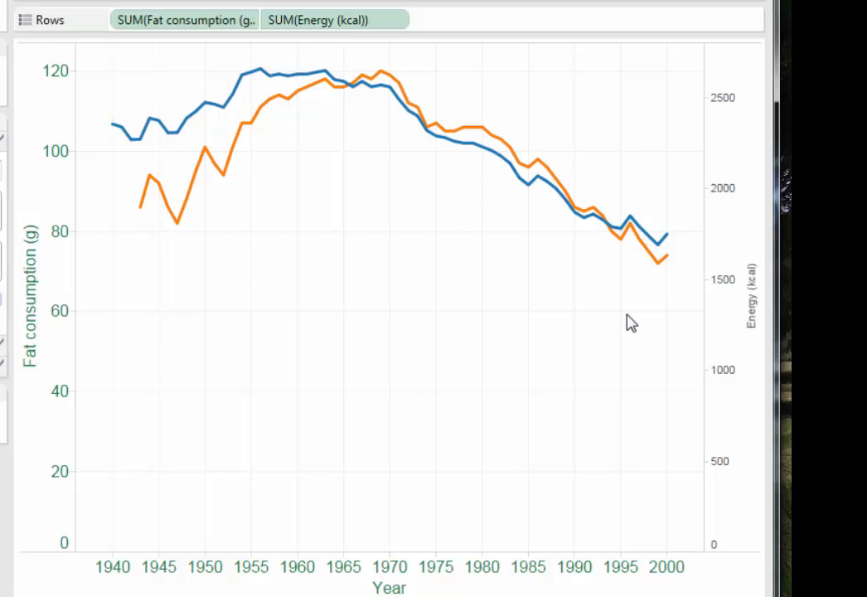
# Format the Energy (kcal) axis font as Arial 12 pt in dark muted purple and close the formatting.
pyautogui.click(754, 304)
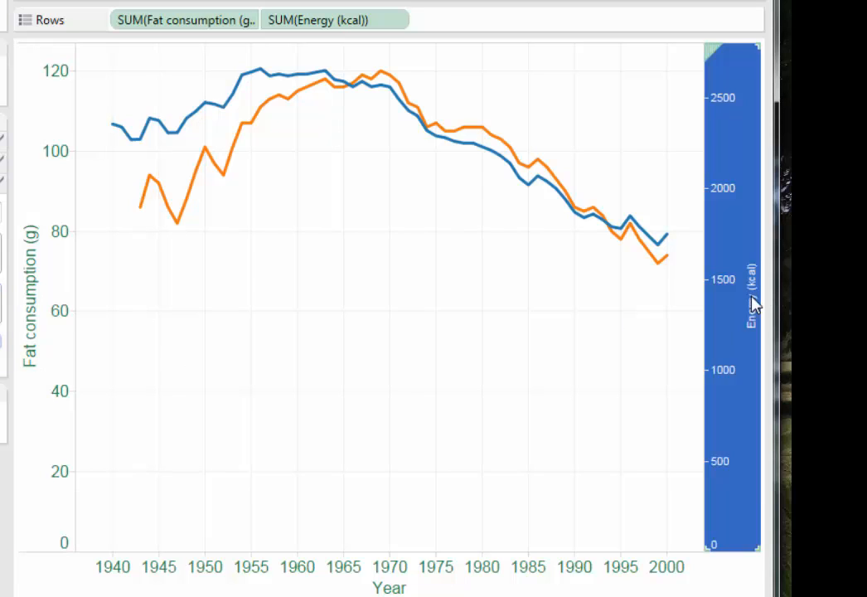
pyautogui.rightClick(754, 303)
pyautogui.click(777, 493)
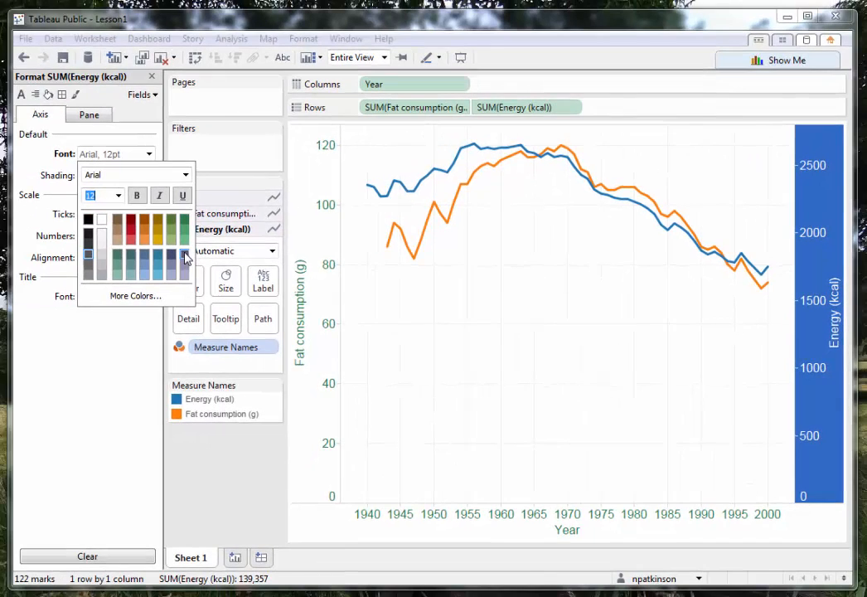
pyautogui.click(558, 323)
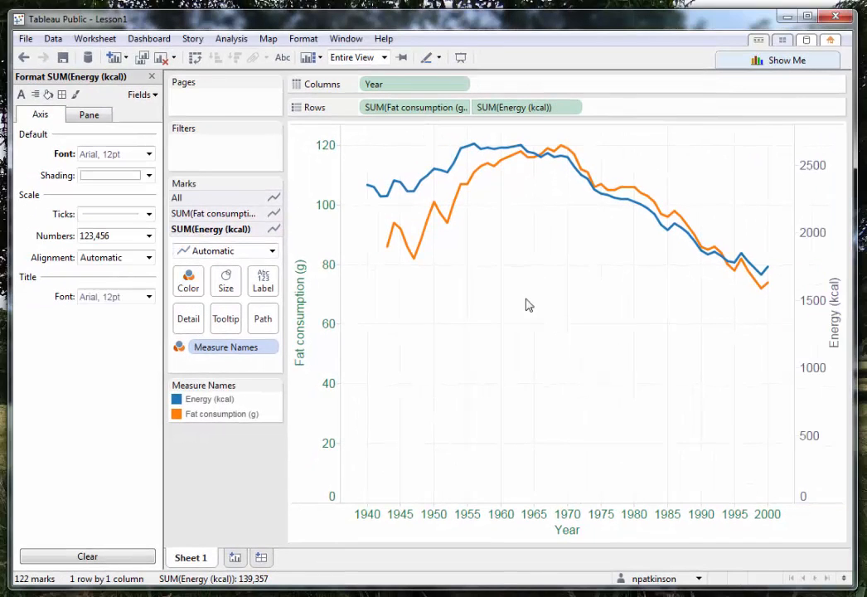
pyautogui.click(152, 77)
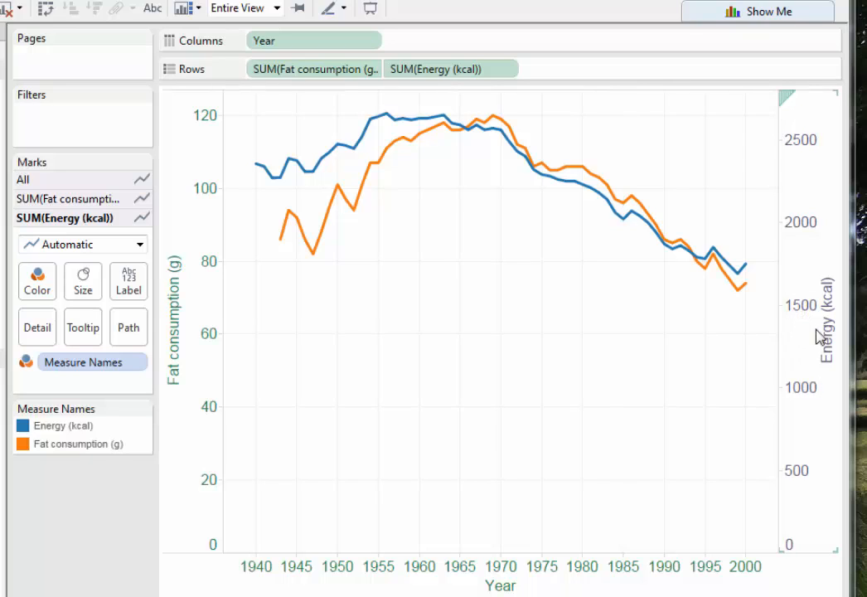
# Give the Fat consumption (g) axis a fixed range starting at 60.
pyautogui.rightClick(206, 340)
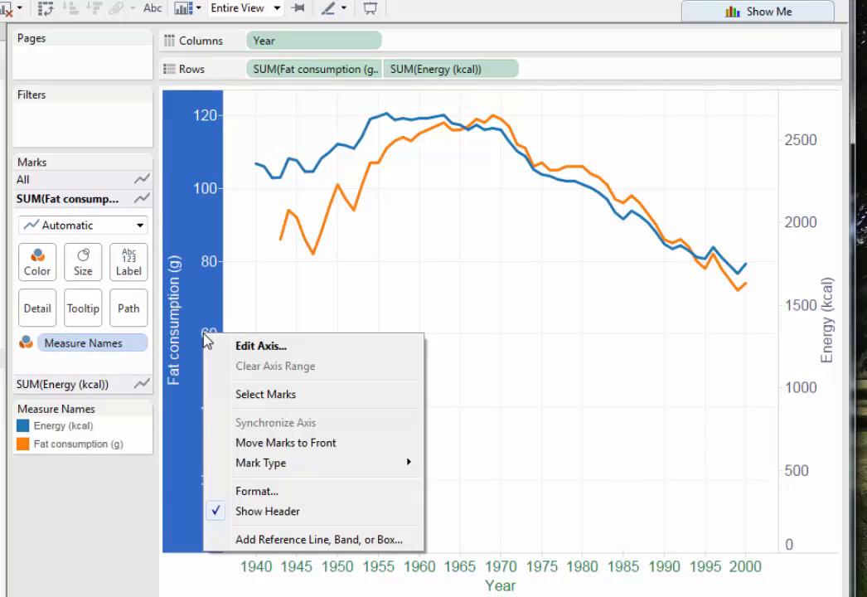
pyautogui.click(257, 348)
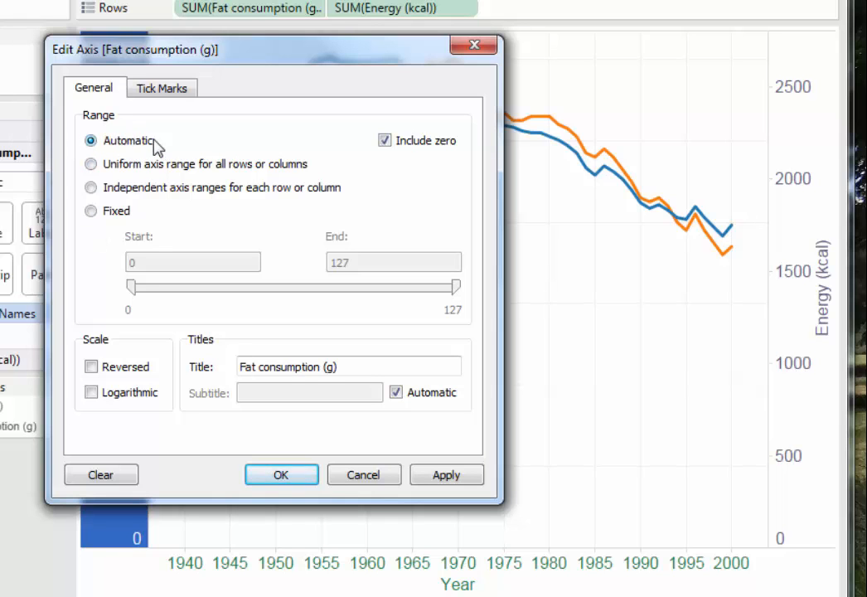
pyautogui.click(91, 210)
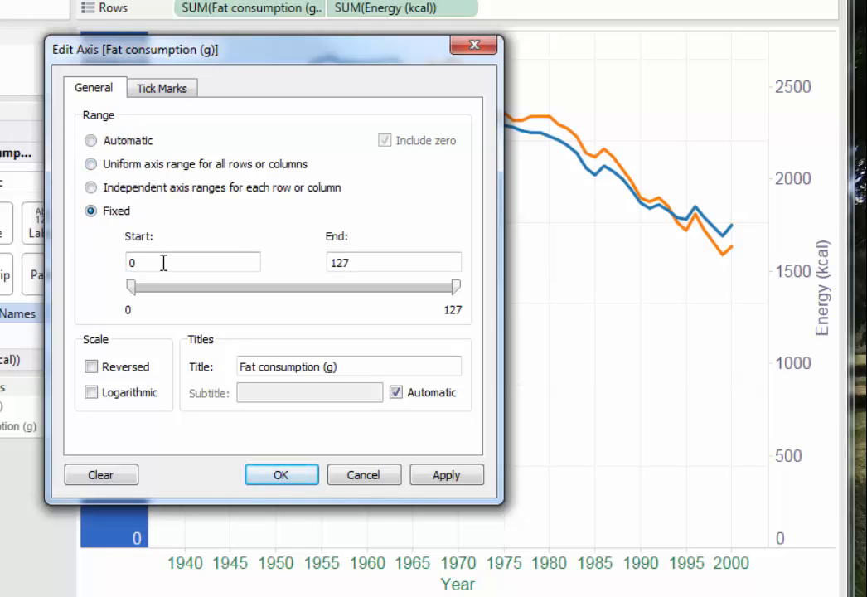
pyautogui.click(164, 262)
pyautogui.moveTo(265, 62); pyautogui.dragTo(479, 86)
pyautogui.moveTo(265, 283); pyautogui.dragTo(174, 288)
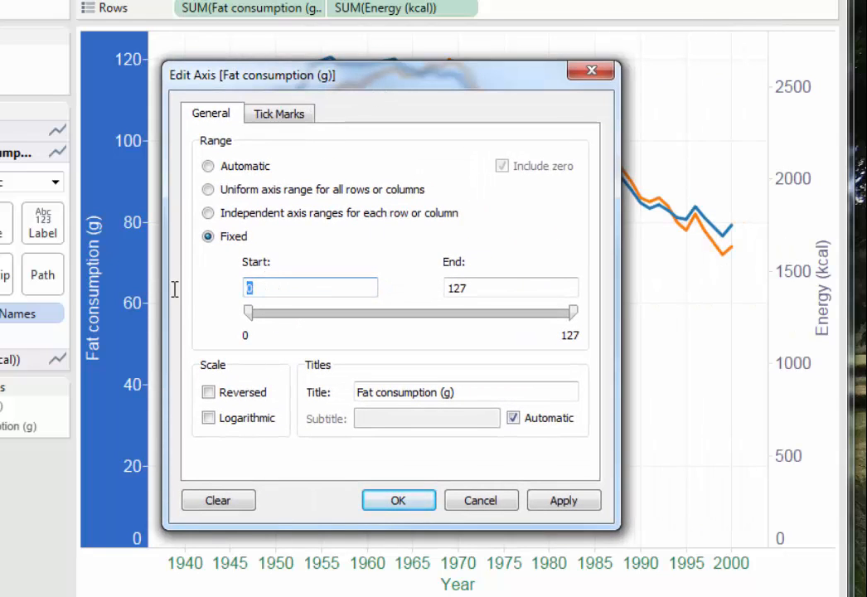
pyautogui.write('60')
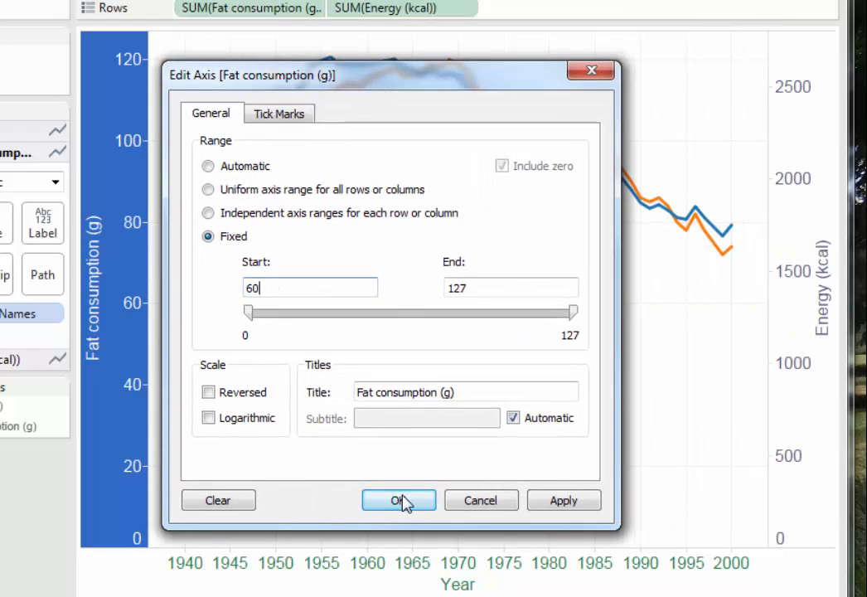
pyautogui.click(404, 502)
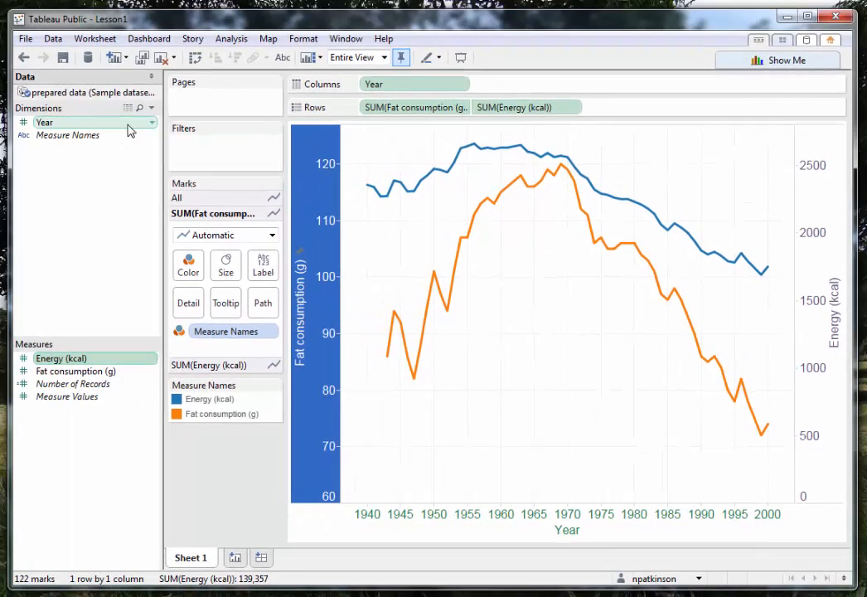
# Undo and redo the Fat consumption axis range change to compare the two versions of the chart.
pyautogui.click(24, 58)
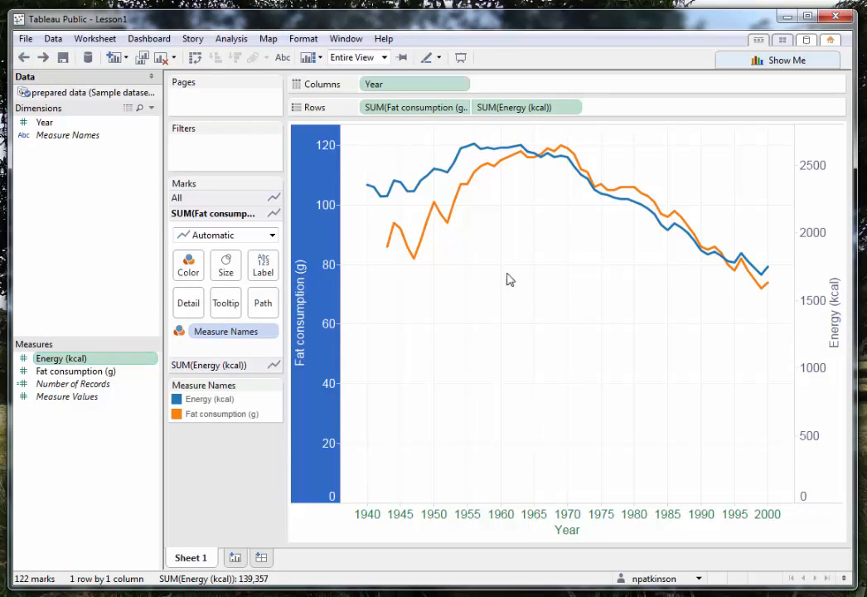
pyautogui.click(43, 57)
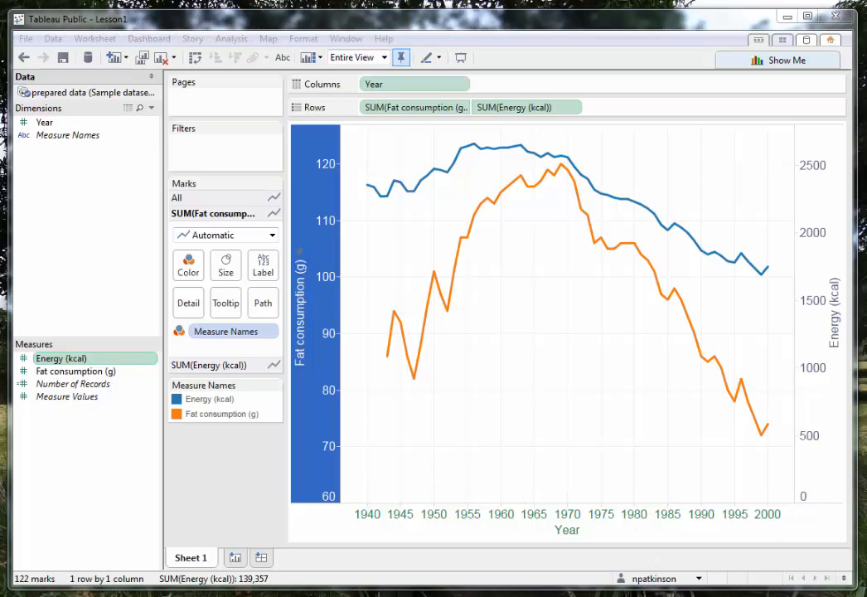
# Switch to the Wikipedia article on misleading graphs in Firefox, review its truncated graph section, and return to Tableau.
pyautogui.moveTo(194, 595)
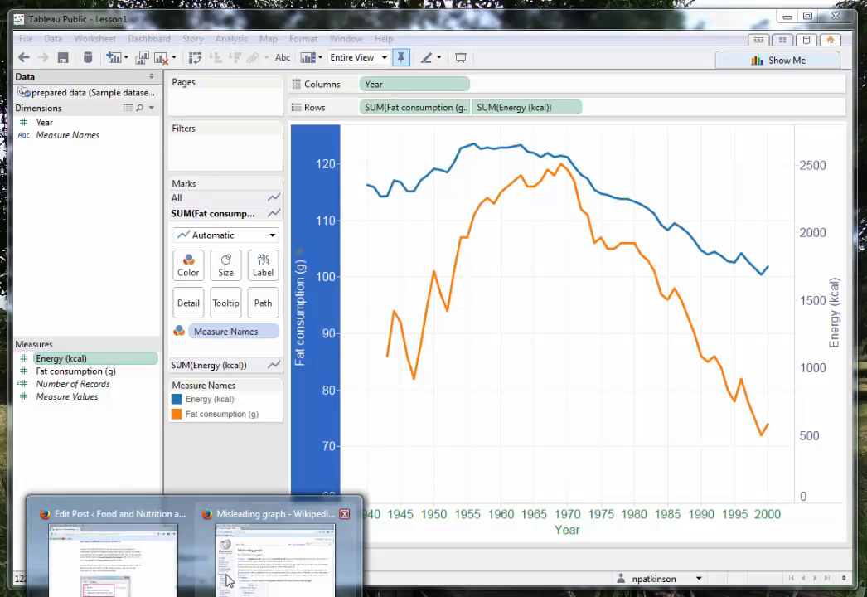
pyautogui.click(275, 556)
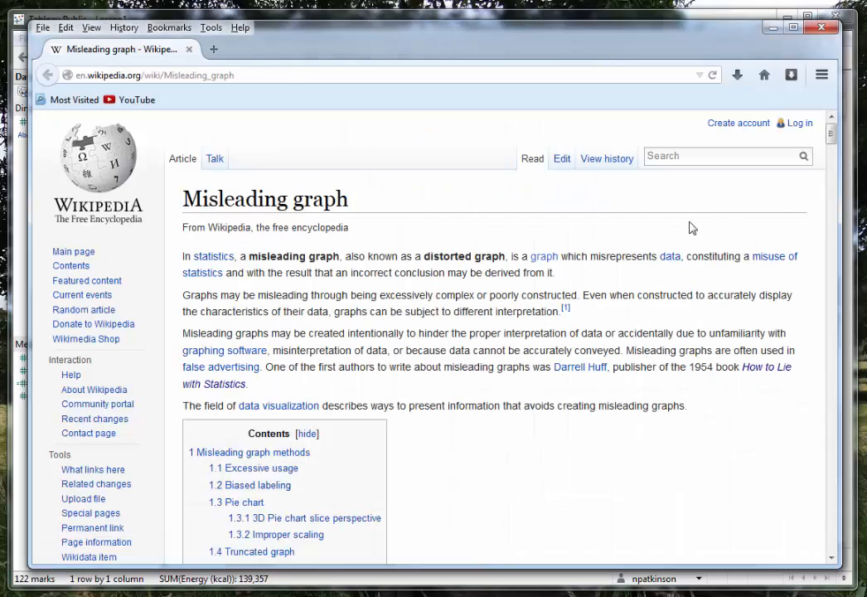
pyautogui.scroll(-10, 692, 228)
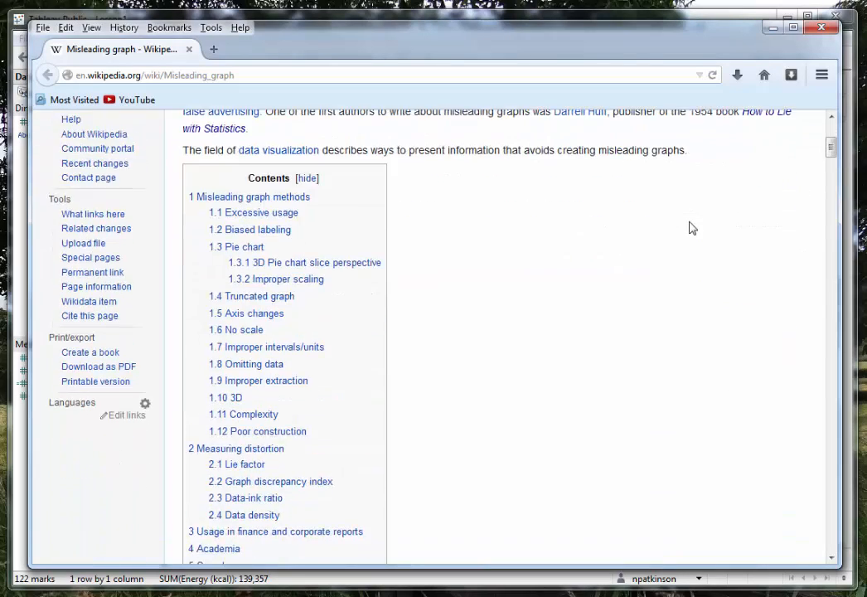
pyautogui.scroll(-5, 695, 229)
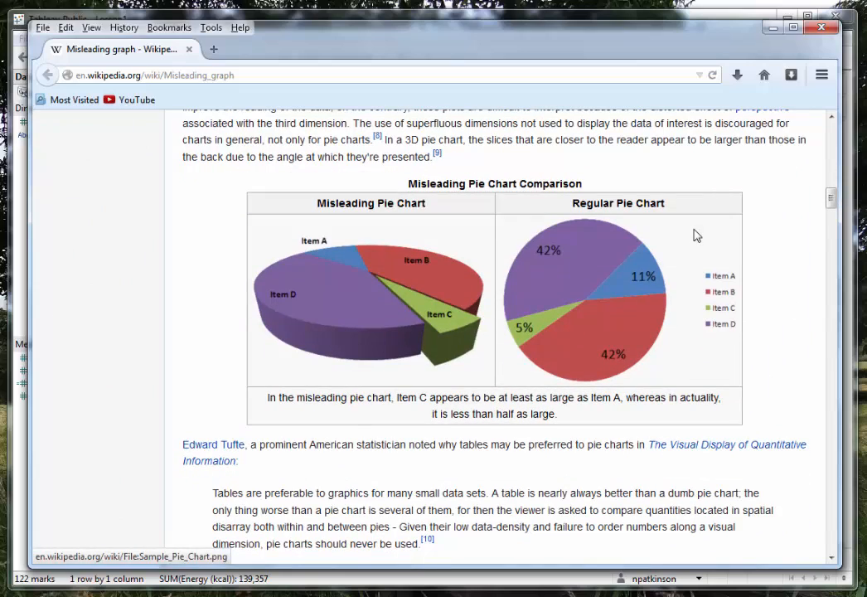
pyautogui.scroll(-8, 694, 235)
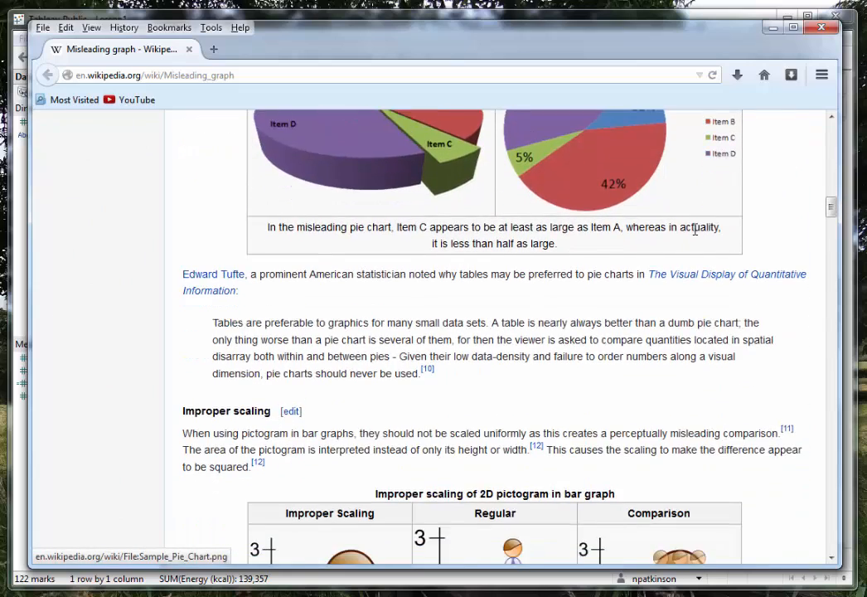
pyautogui.scroll(-5, 694, 236)
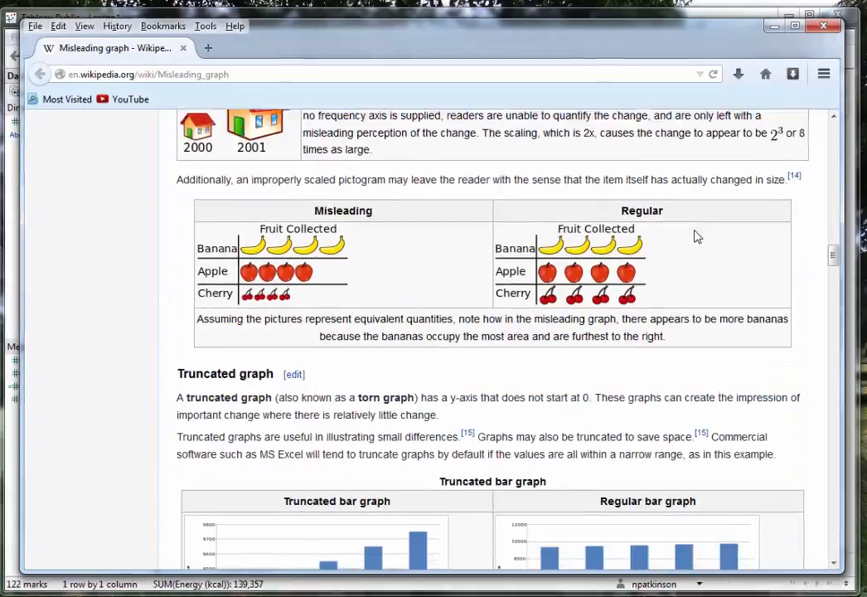
pyautogui.scroll(-2, 711, 267)
pyautogui.scroll(2, 712, 270)
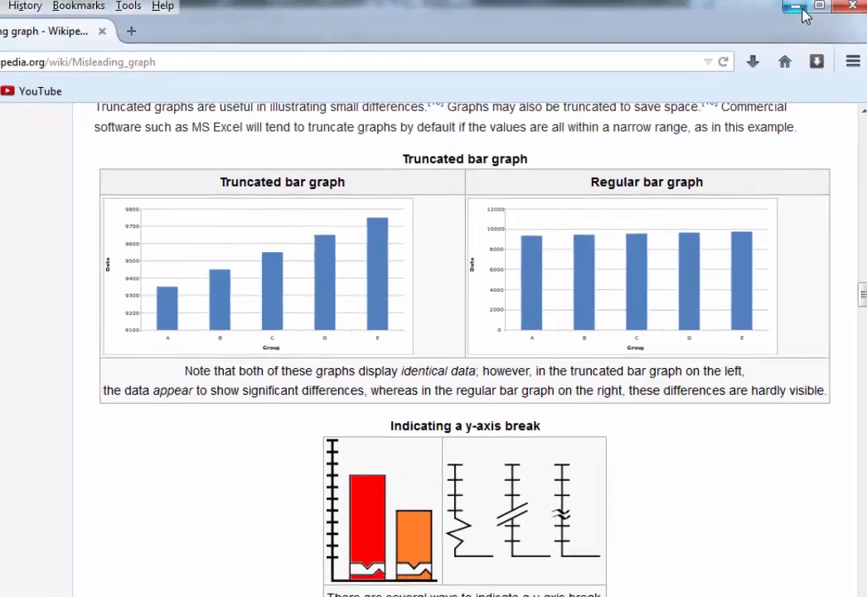
pyautogui.click(802, 8)
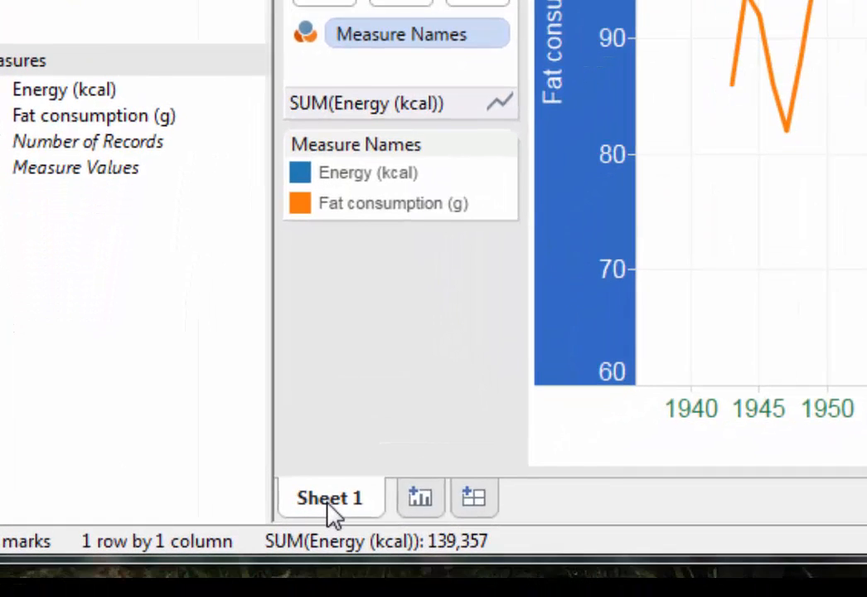
# Rename the worksheet Sheet 1 as "Raw data".
pyautogui.rightClick(190, 560)
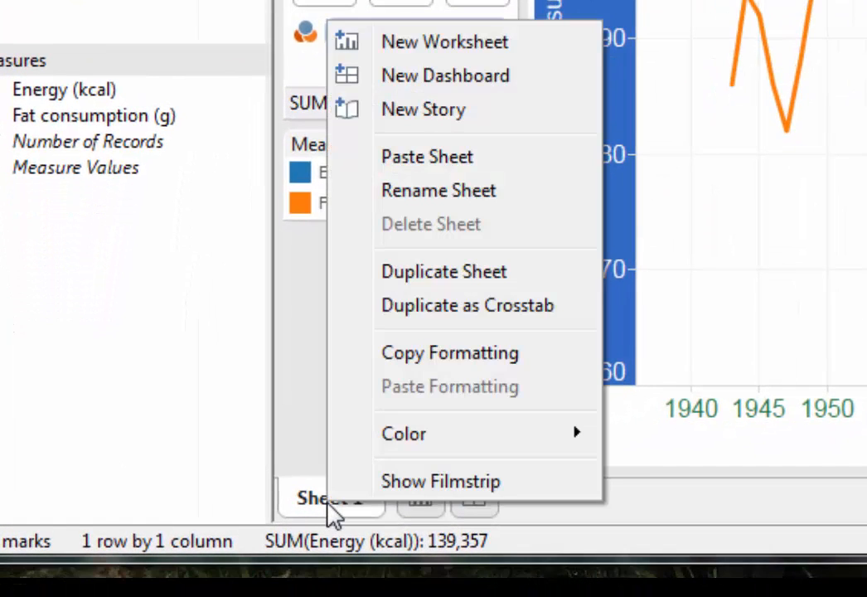
pyautogui.click(420, 197)
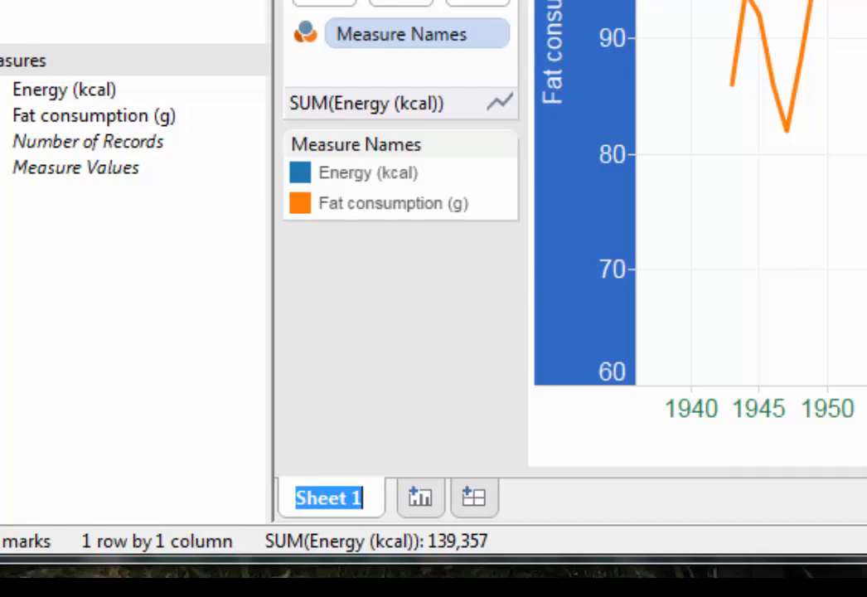
pyautogui.write('Raw')
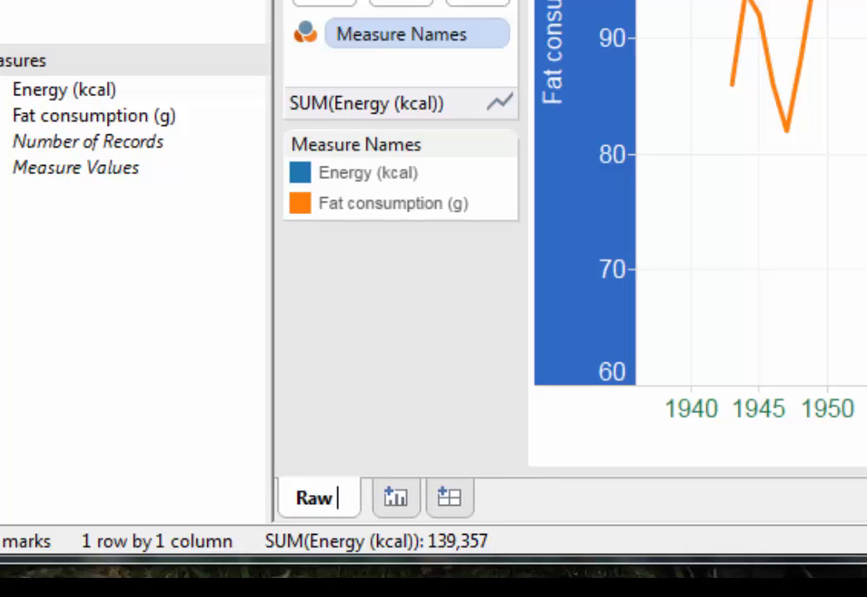
pyautogui.press('Return')
pyautogui.write('data')
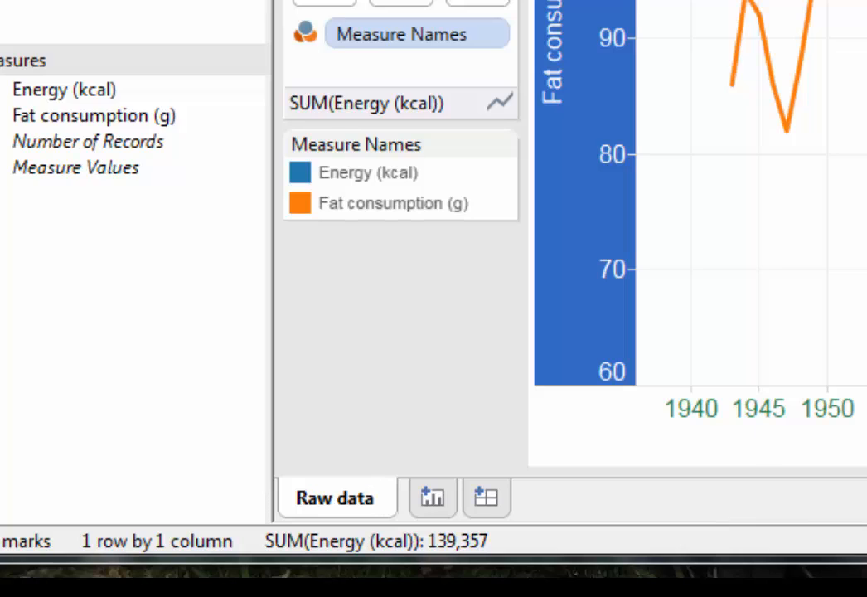
pyautogui.press('Return')
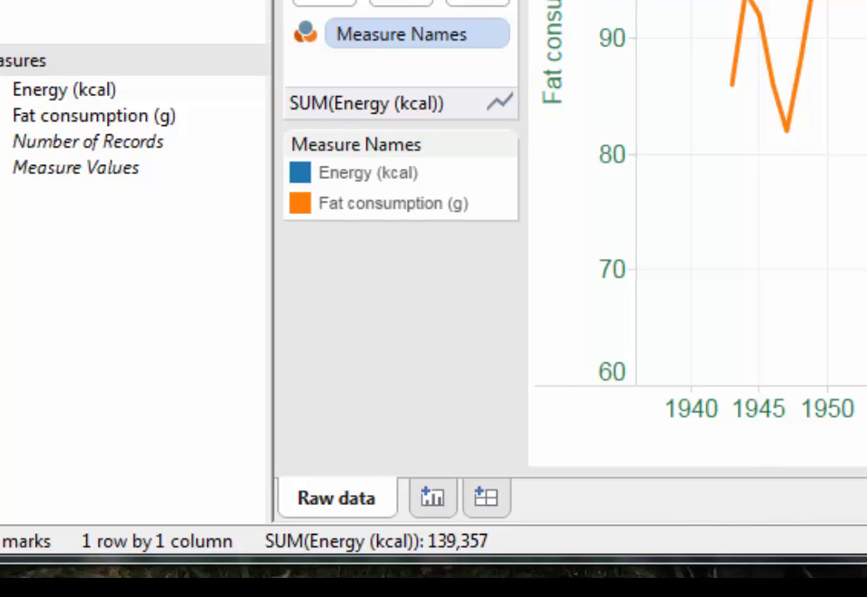